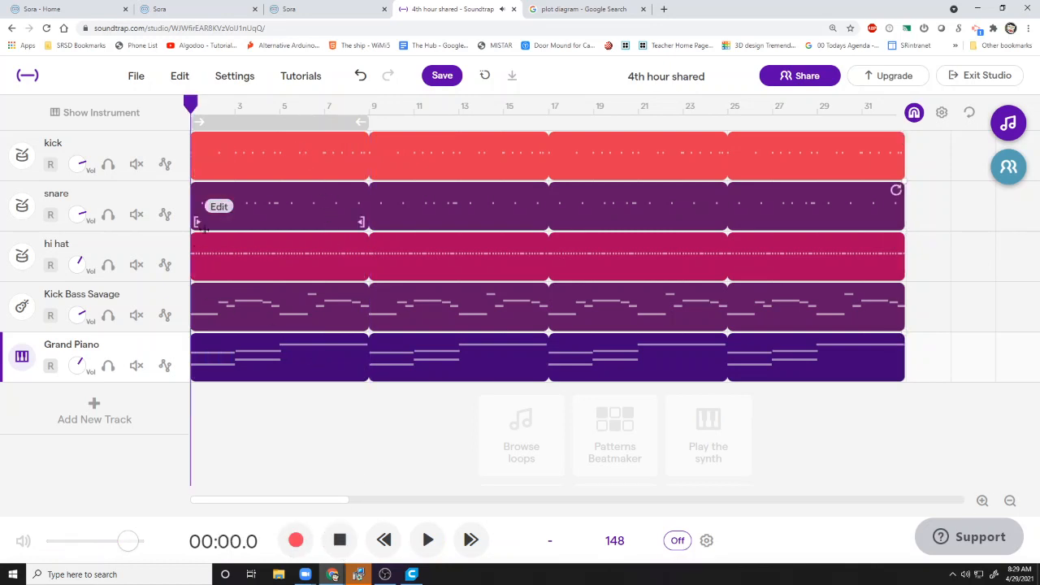
View the plot diagram image in the search results, and return to the Soundtrap project
click(569, 9)
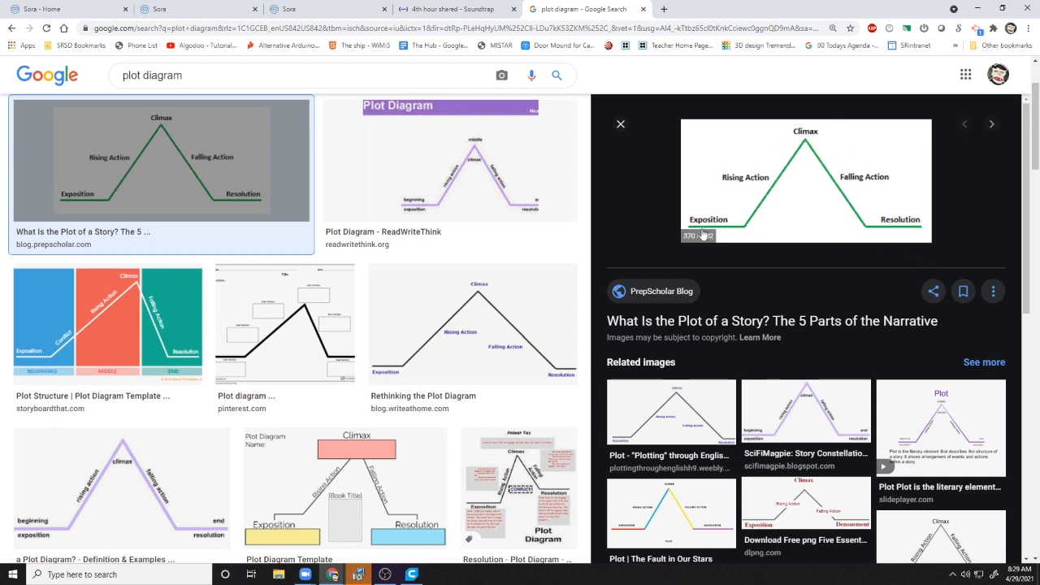
click(451, 9)
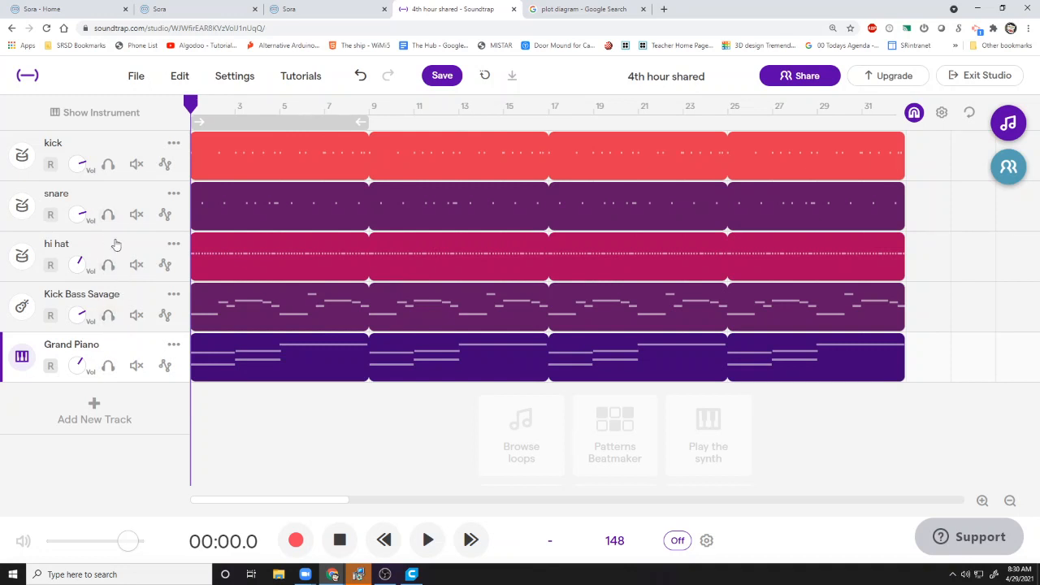
Solo the kick track, play it briefly from the start, and turn its solo off
click(109, 165)
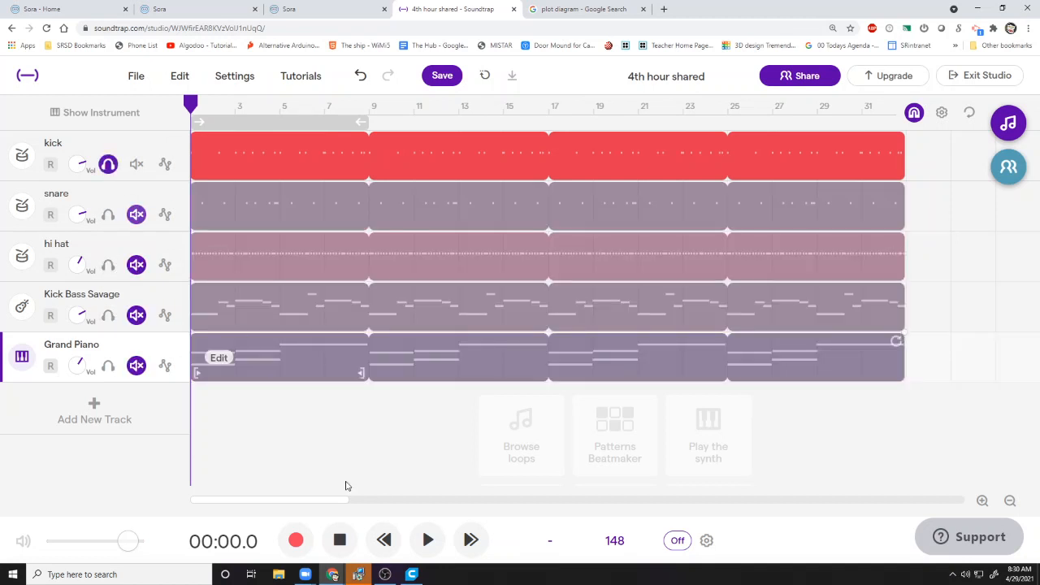
click(427, 540)
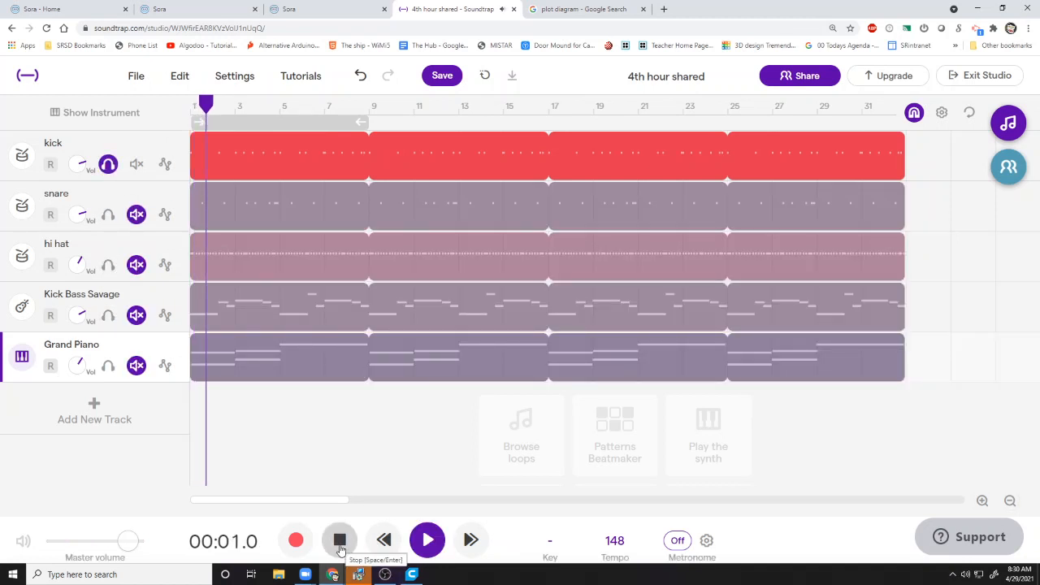
click(340, 543)
click(108, 165)
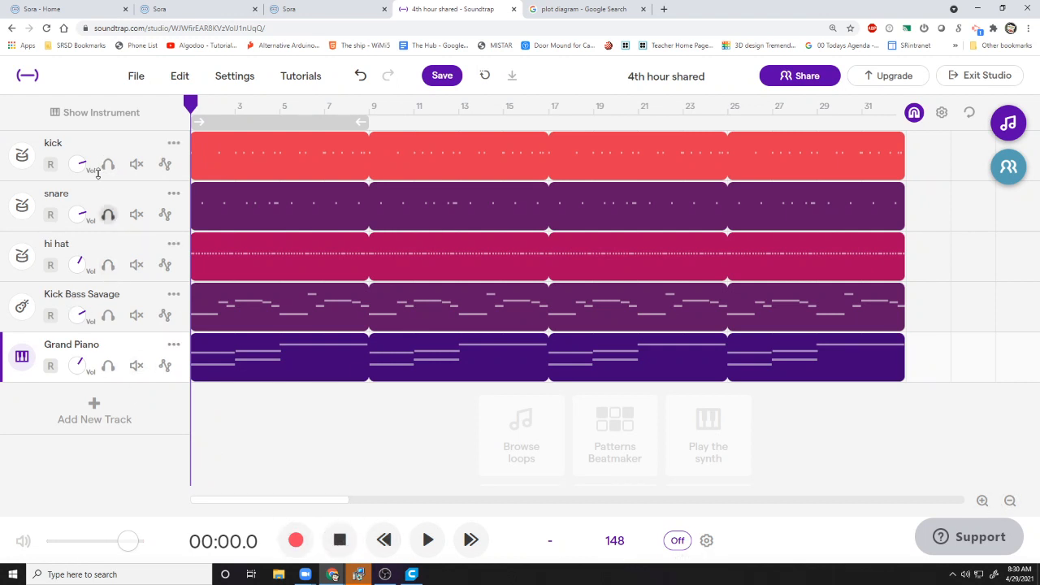
Solo the Grand Piano and hi hat tracks together and play them briefly from the start
click(108, 367)
click(108, 266)
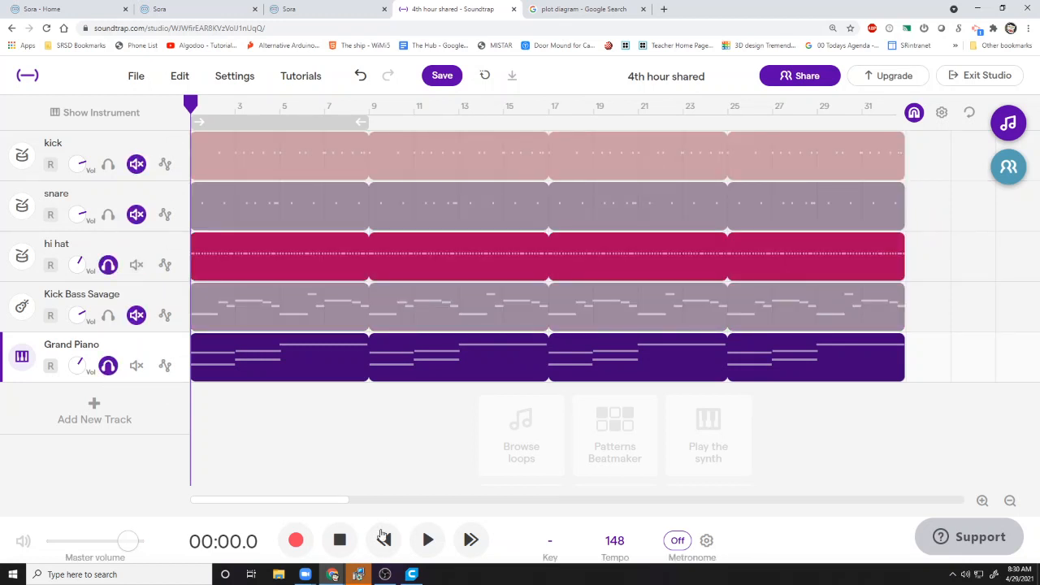
click(427, 541)
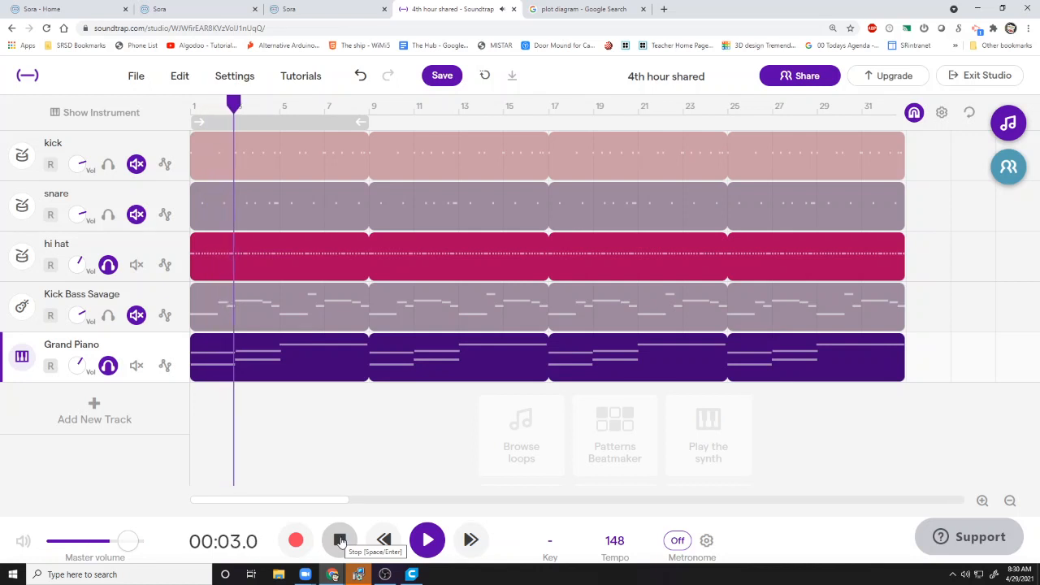
click(340, 540)
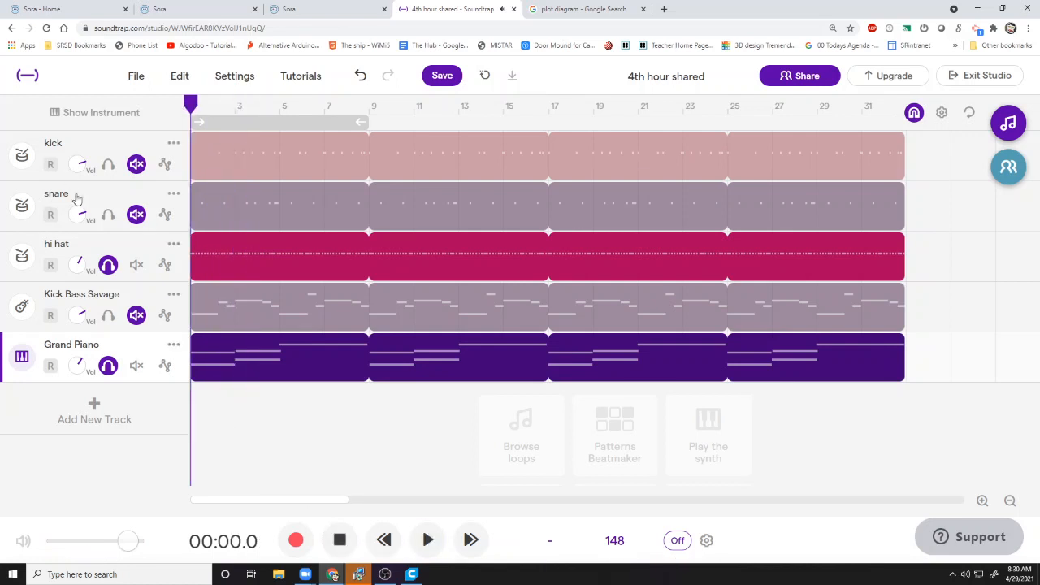
Swap the Grand Piano solo for Kick Bass Savage, audition it with the hi hat, and clear the solos
click(108, 366)
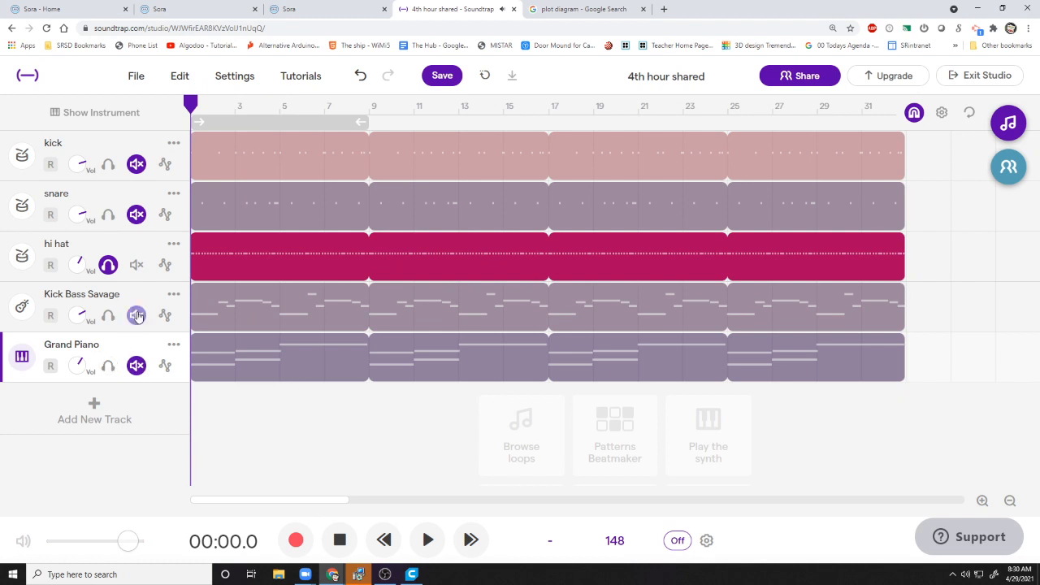
click(109, 315)
click(428, 540)
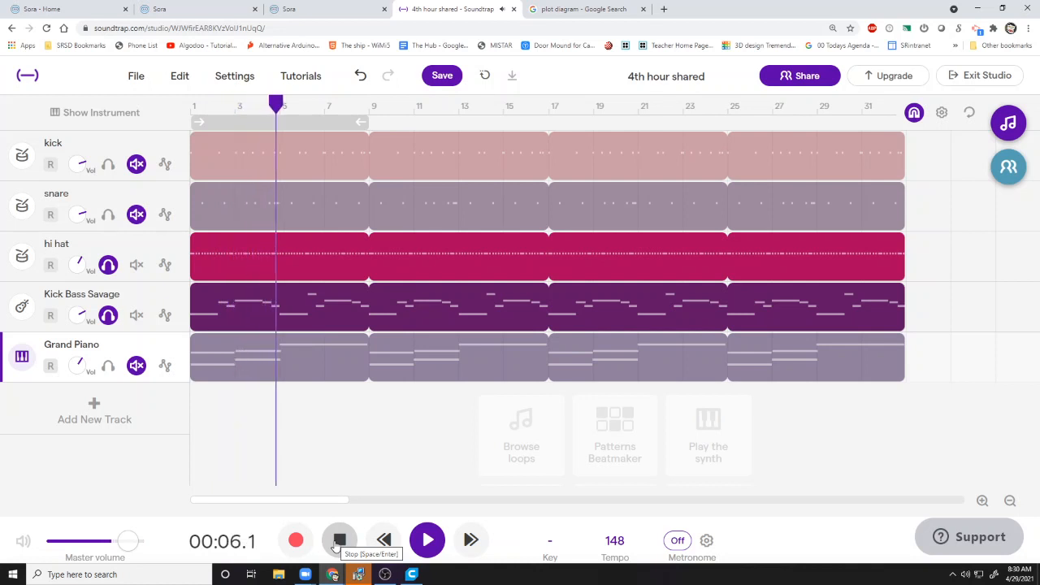
click(339, 542)
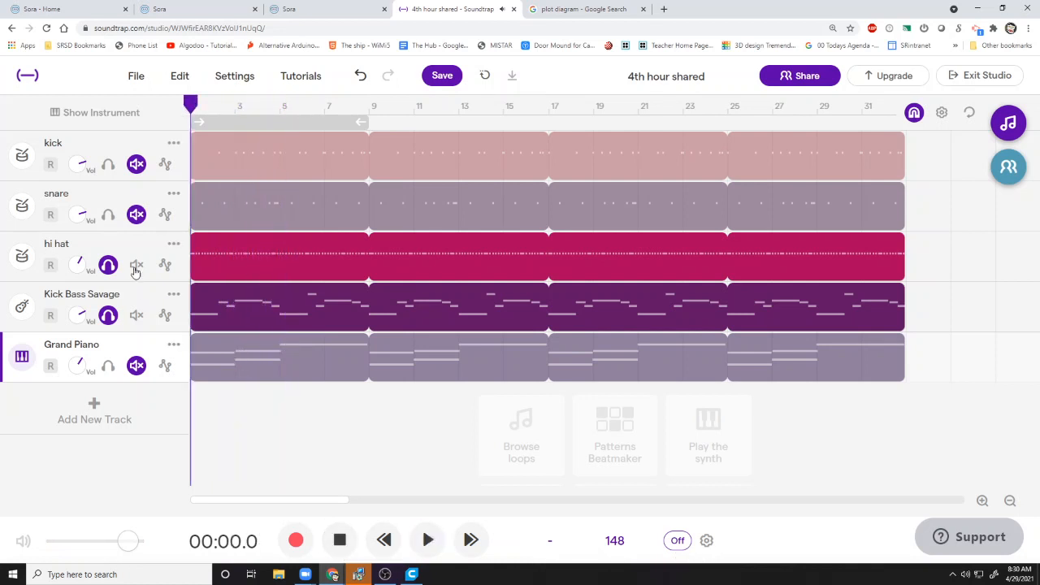
click(109, 319)
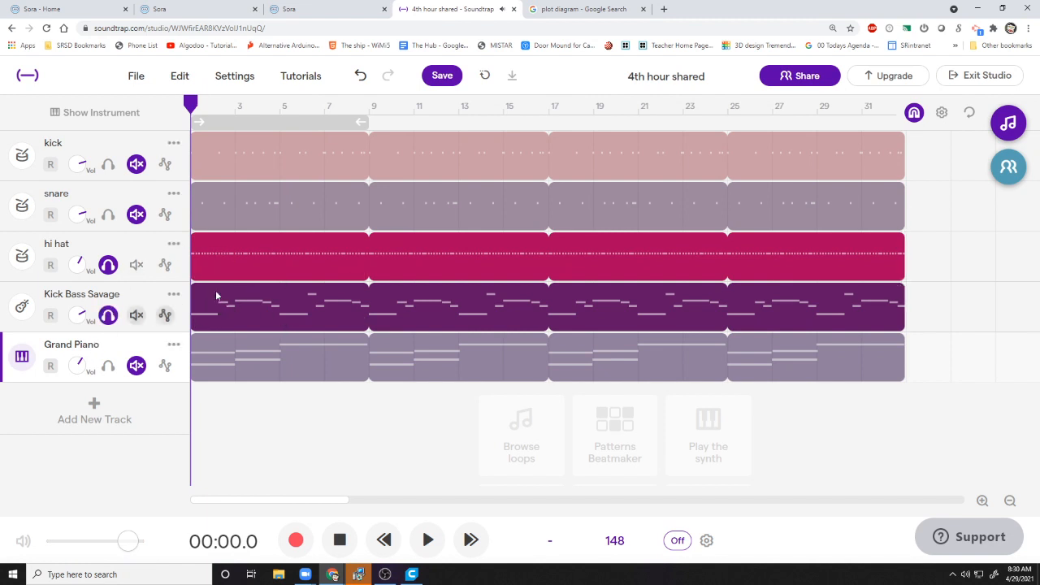
click(109, 317)
click(108, 264)
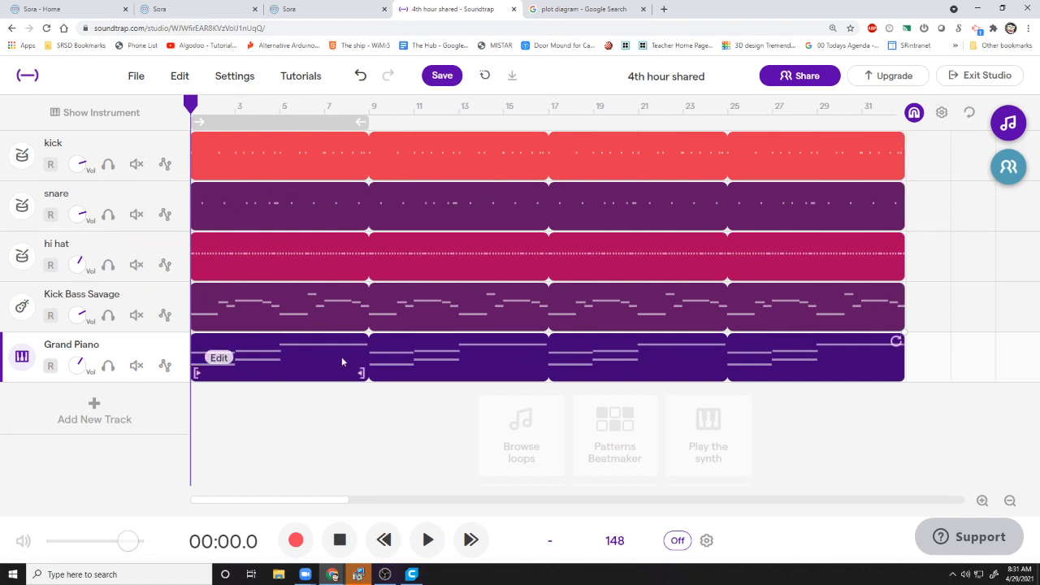
Stagger the track entries by moving the Kick Bass Savage and kick regions to bar 17 and the snare region to bar 9
drag(266, 301, 456, 300)
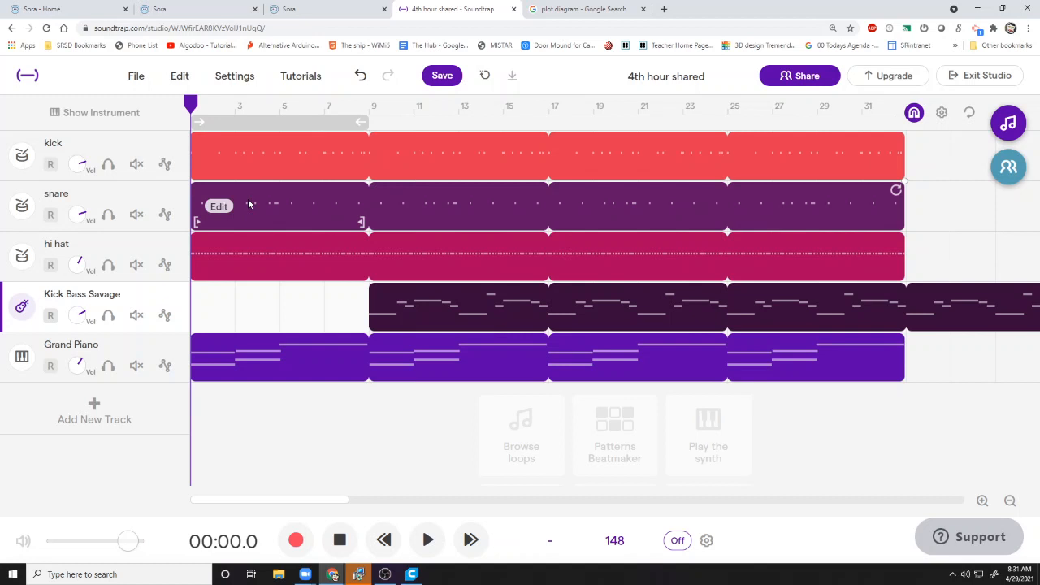
drag(494, 319, 674, 320)
drag(313, 222, 480, 221)
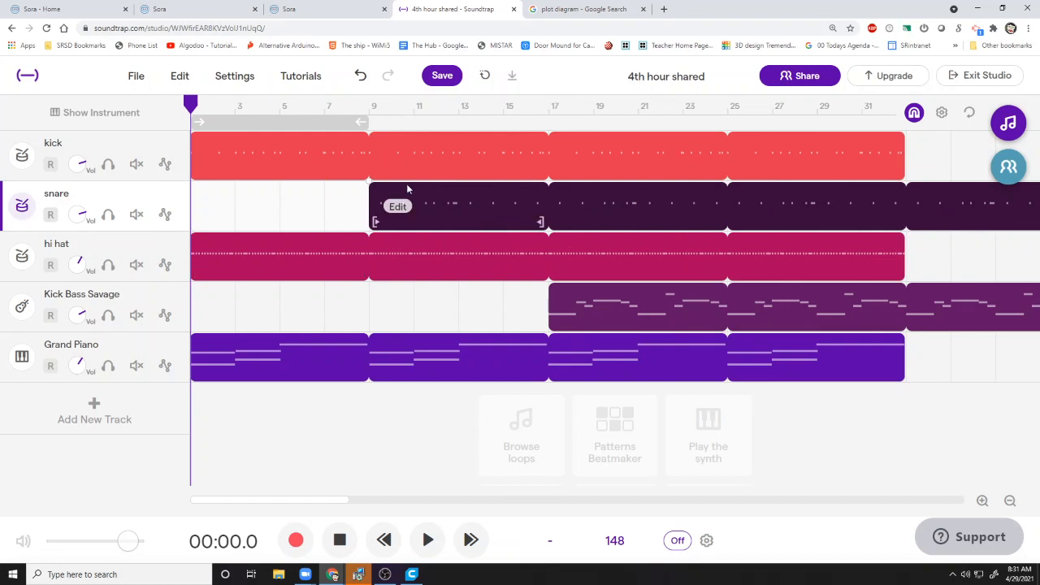
drag(289, 157, 645, 157)
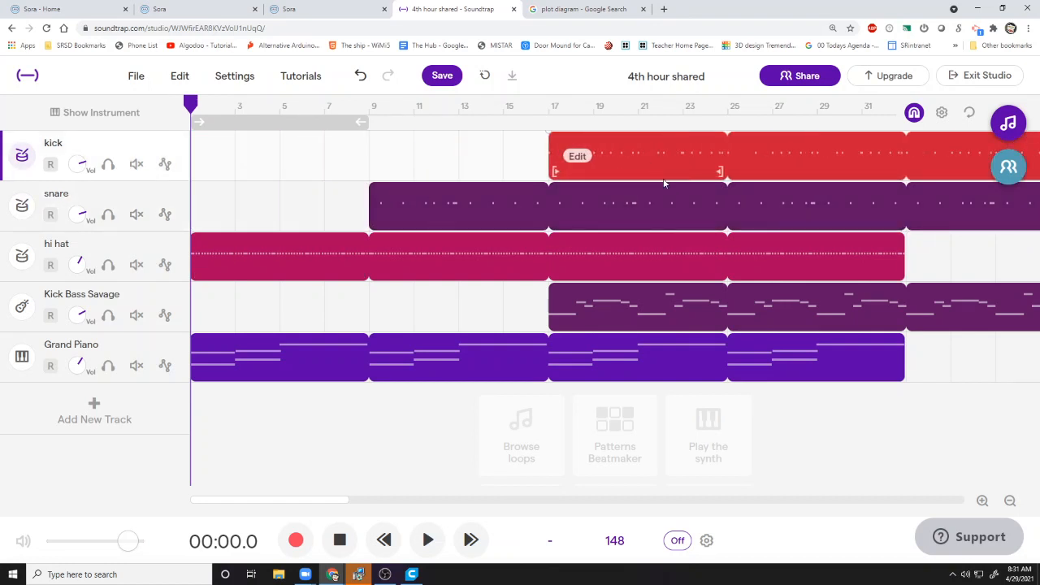
Split the Grand Piano region at bar 17 and move its second part to start at bar 33
click(1010, 500)
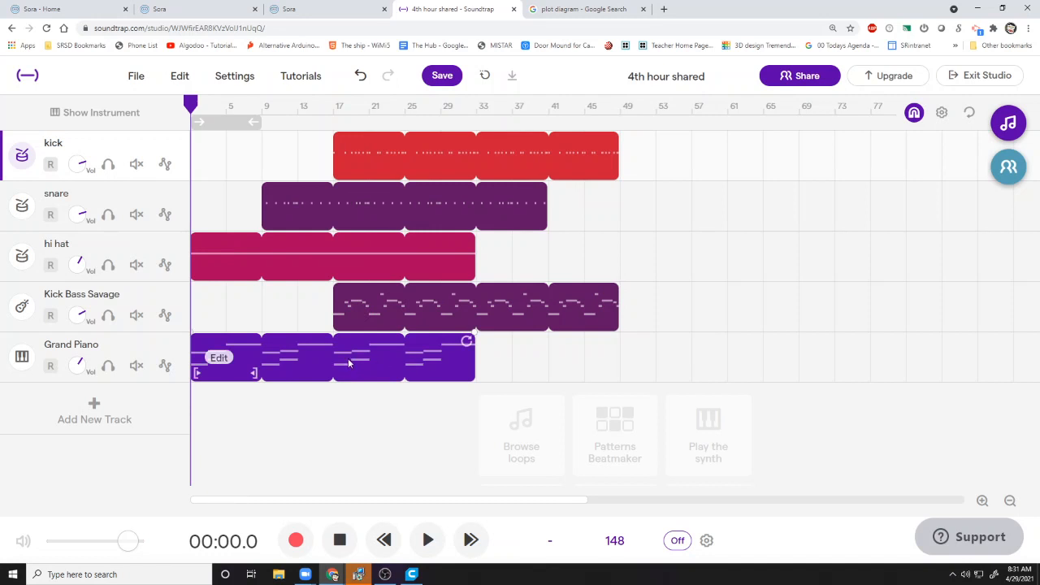
click(337, 114)
click(335, 375)
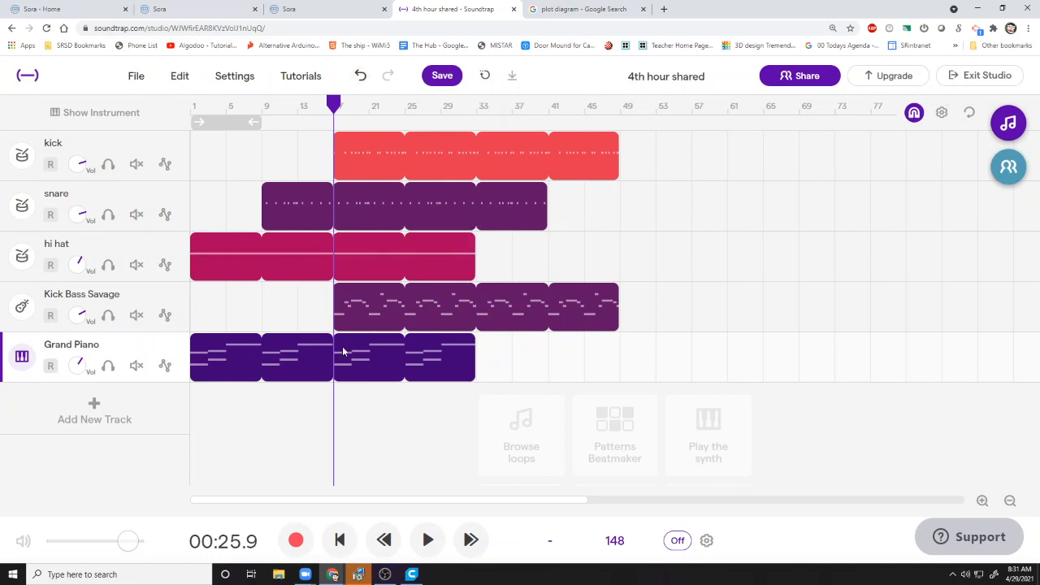
click(389, 311)
click(358, 364)
click(174, 75)
click(213, 193)
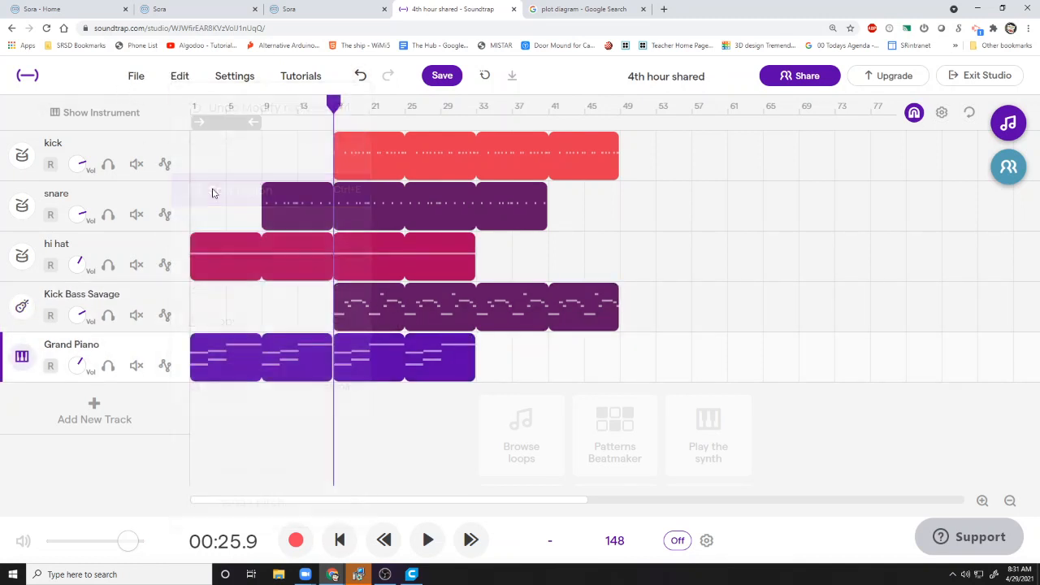
drag(445, 368, 586, 367)
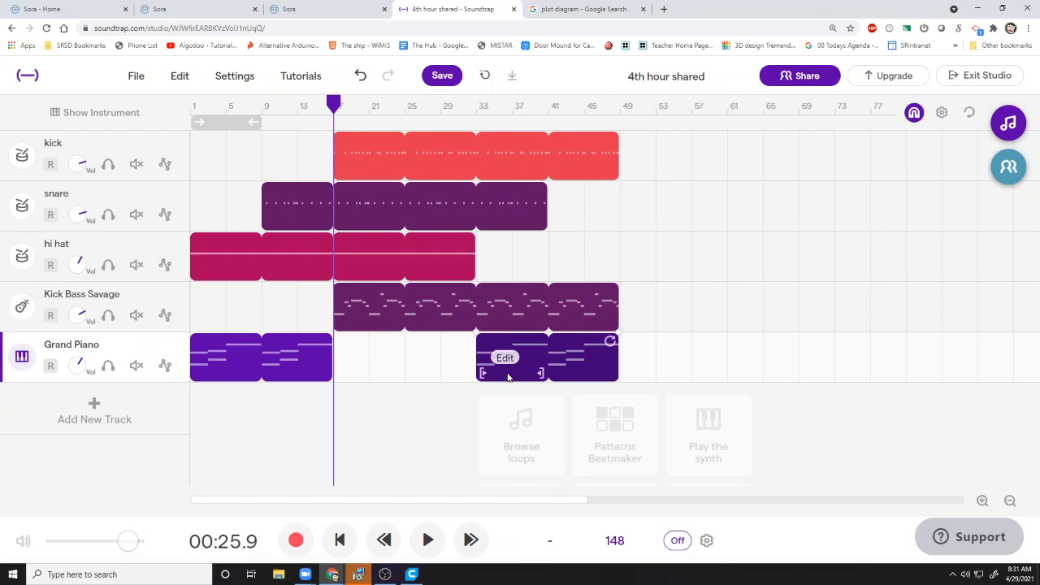
Extend the looped drum regions so hi hat runs to bar 49, snare to bar 57 and kick to bar 65
drag(467, 243, 615, 241)
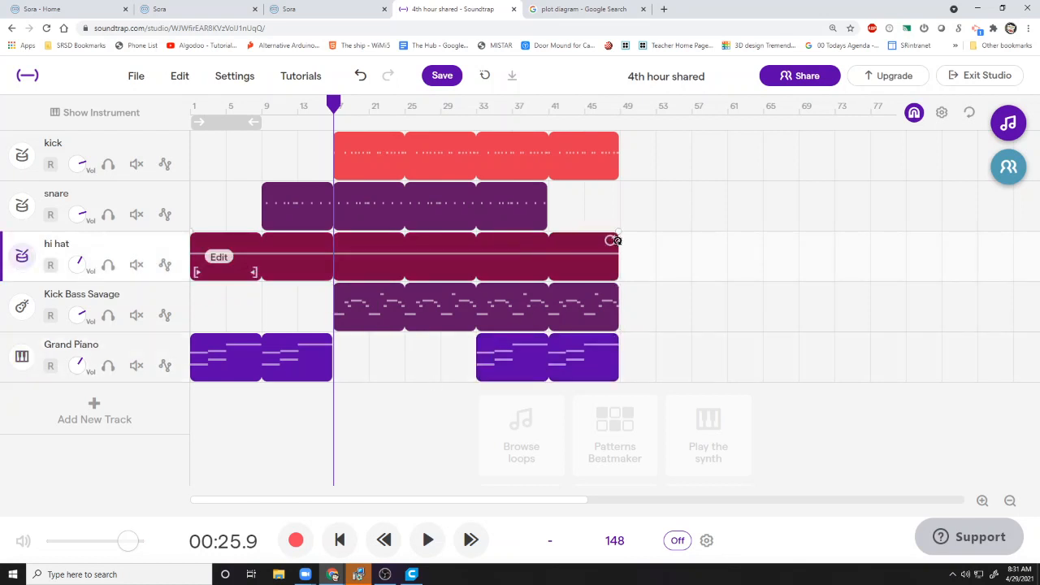
drag(540, 191, 683, 191)
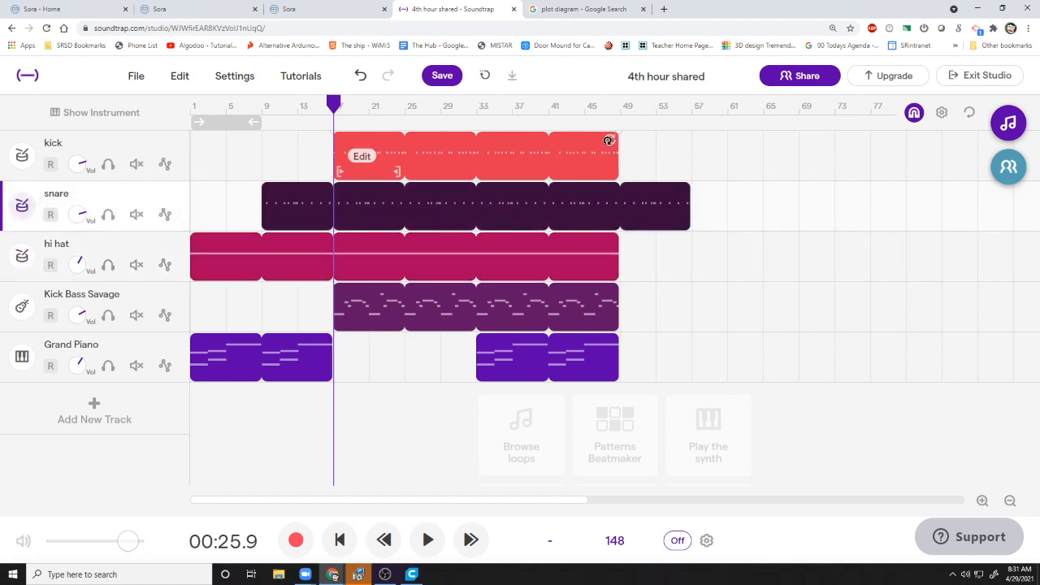
drag(608, 140, 762, 140)
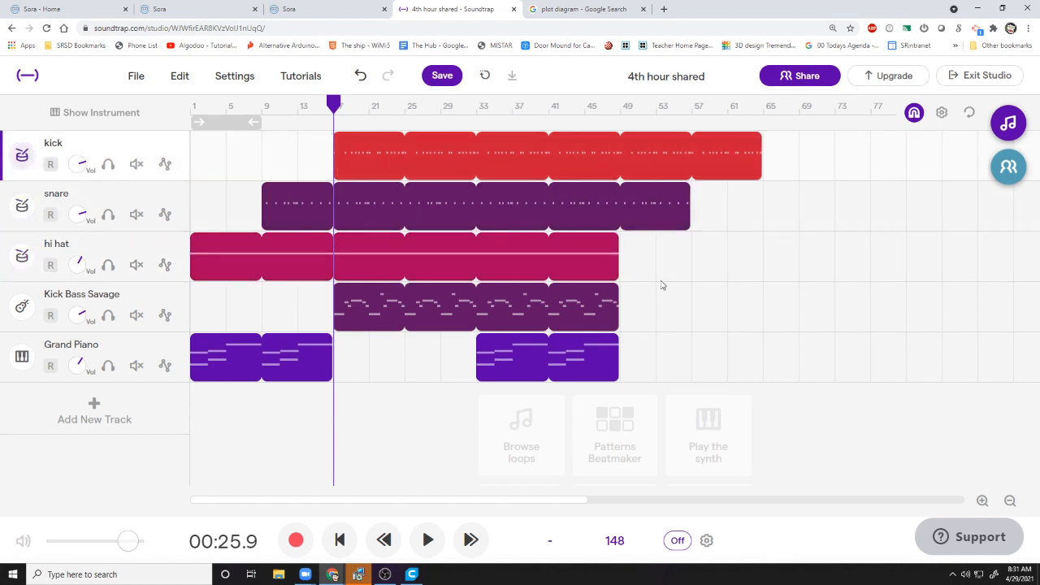
Extend the second Grand Piano region to bar 65 and Kick Bass Savage to bar 57, and return the playhead to the start
drag(608, 343, 690, 343)
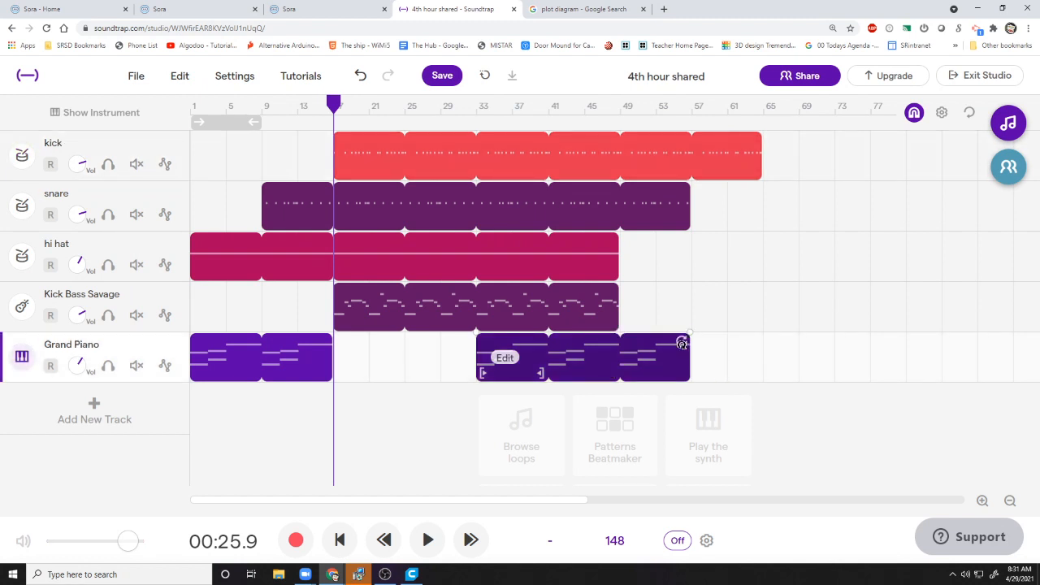
drag(610, 298, 683, 296)
click(682, 343)
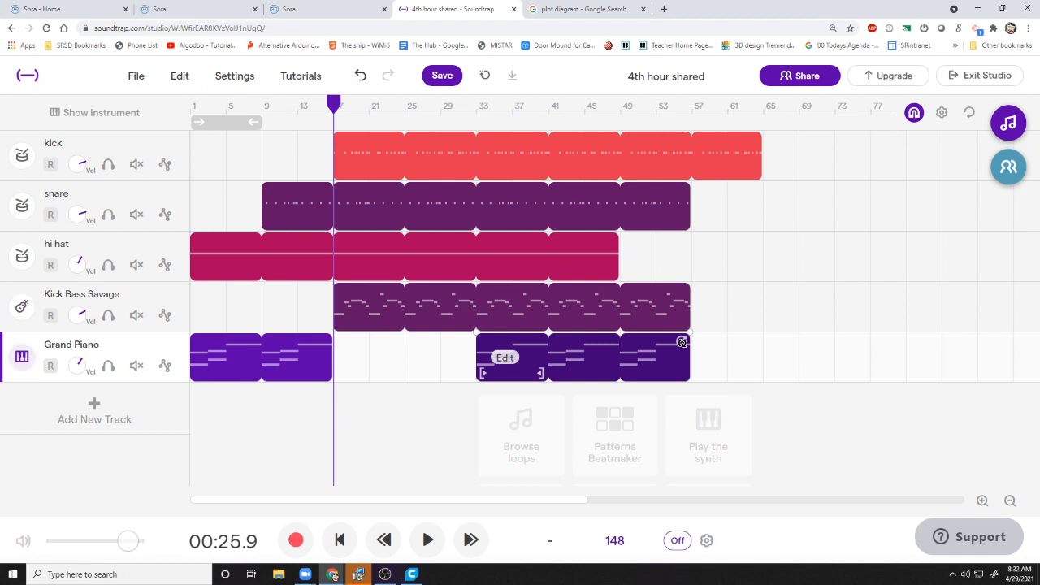
drag(704, 343, 753, 340)
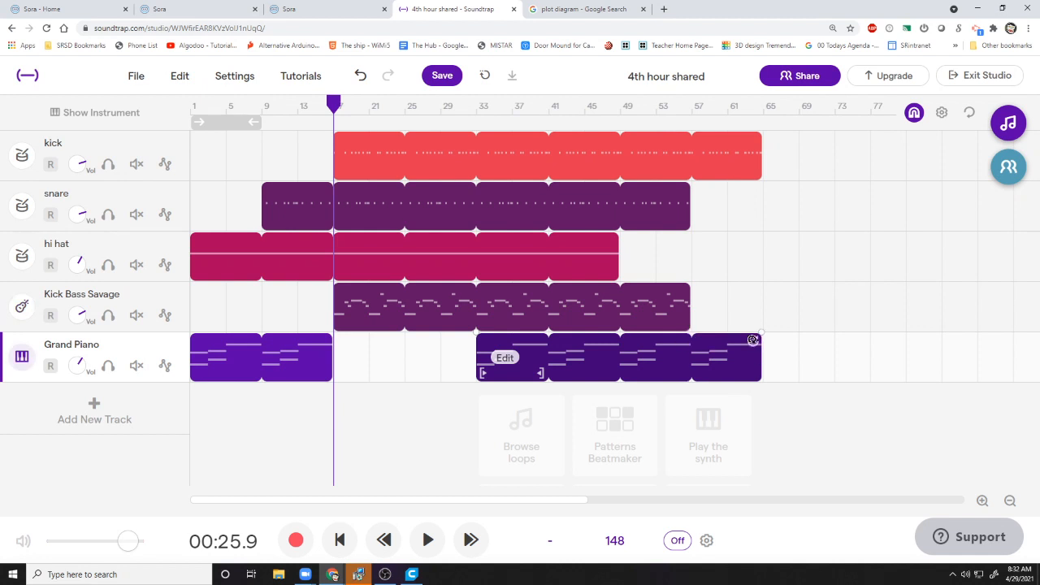
click(340, 540)
mouse_move(413, 165)
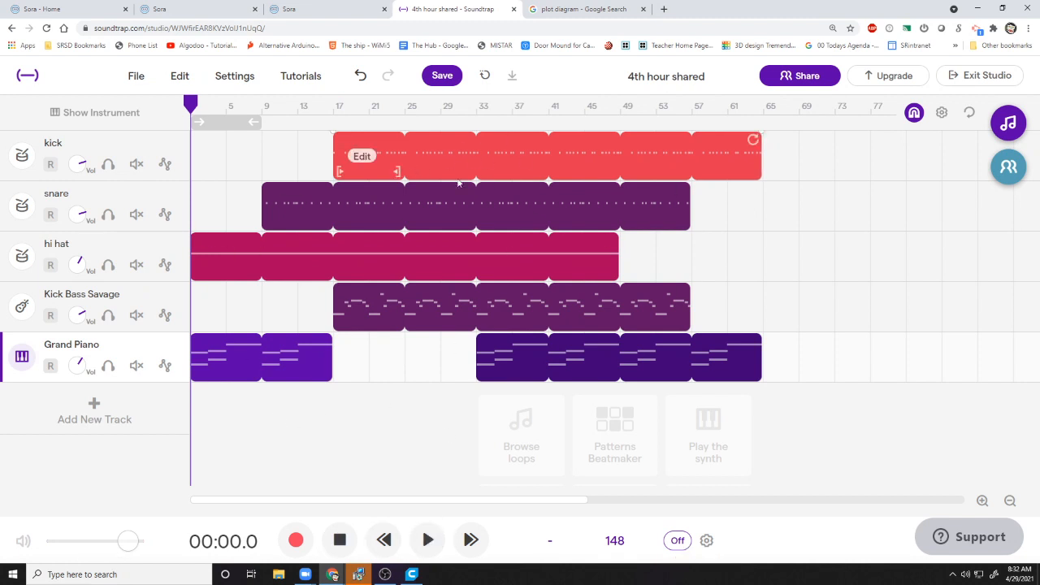
drag(589, 156, 455, 166)
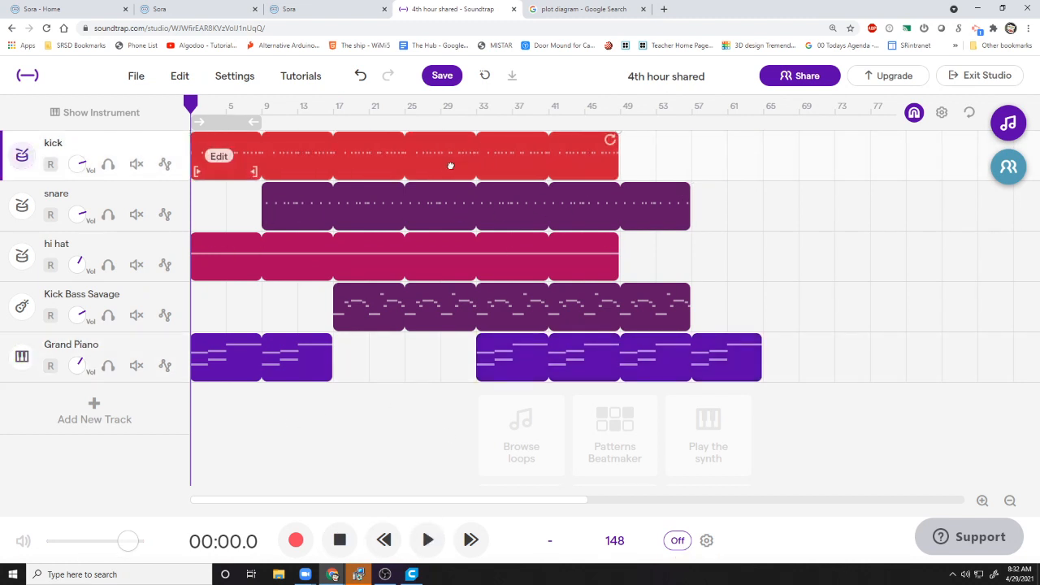
drag(365, 165, 512, 155)
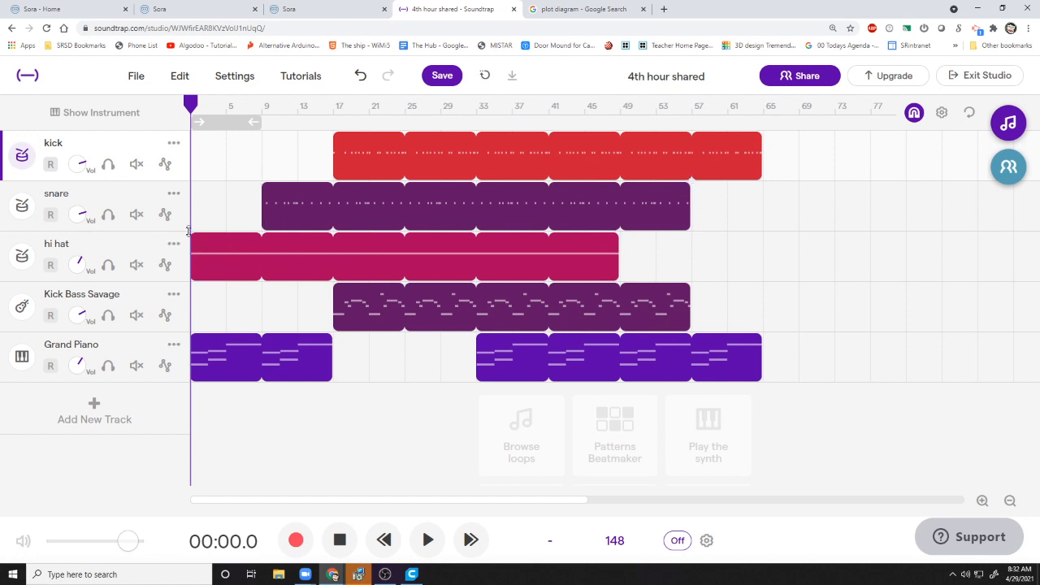
Fade in the hi hat and first Grand Piano regions over bars 1 to 9, and fade out the kick from bar 57
click(193, 333)
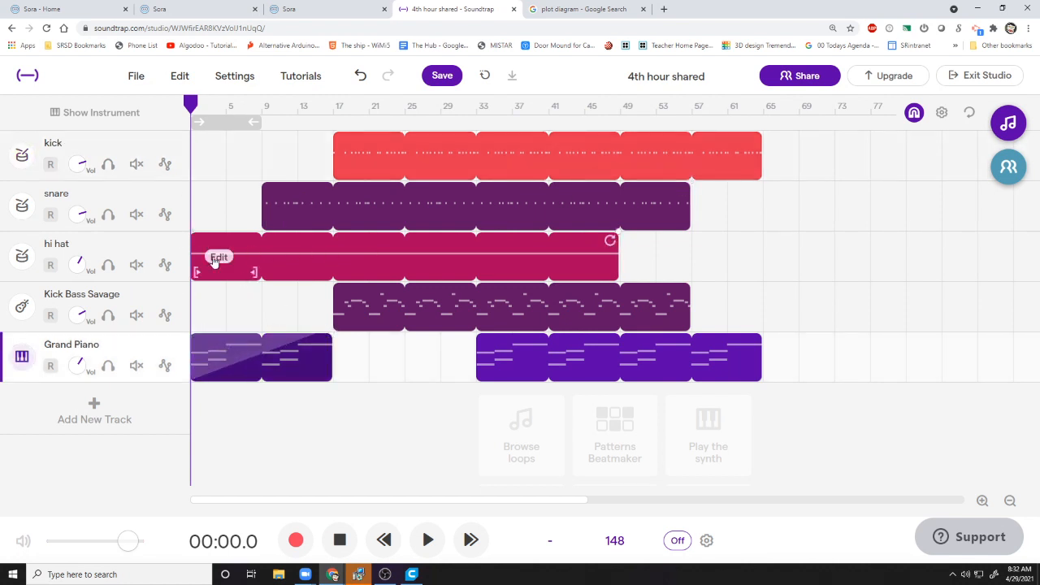
click(193, 234)
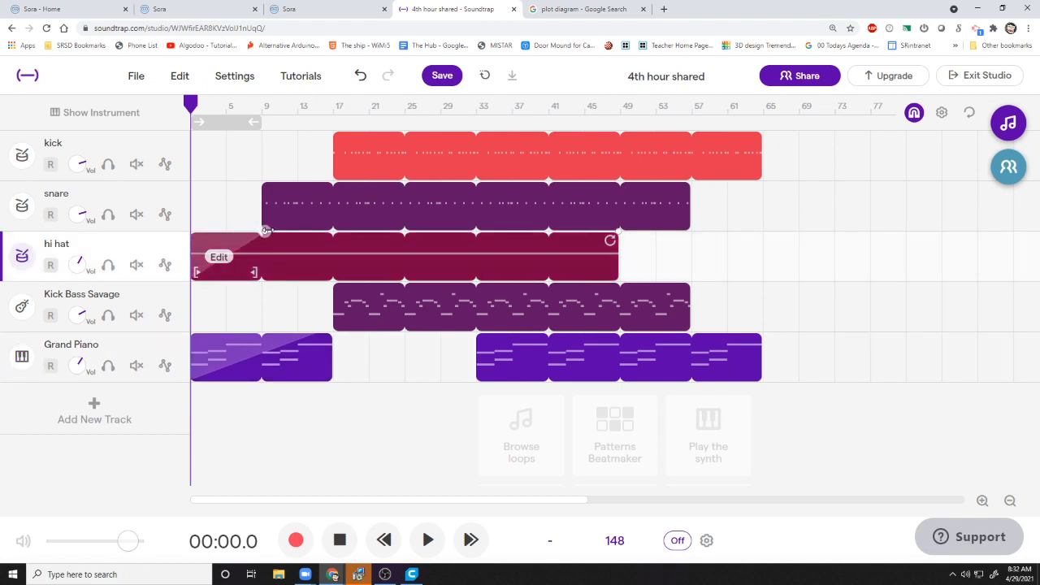
click(277, 335)
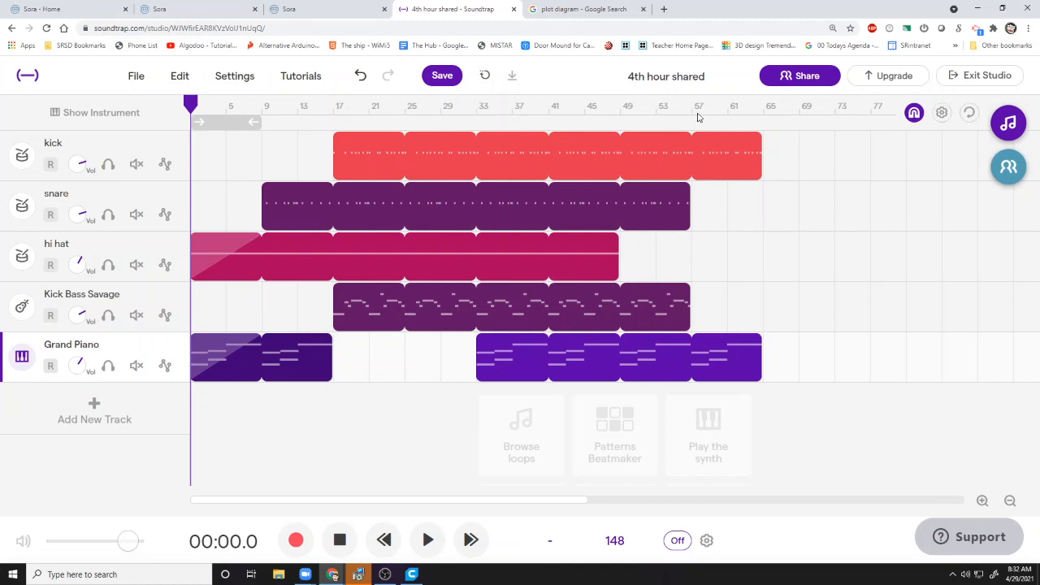
drag(761, 132, 690, 132)
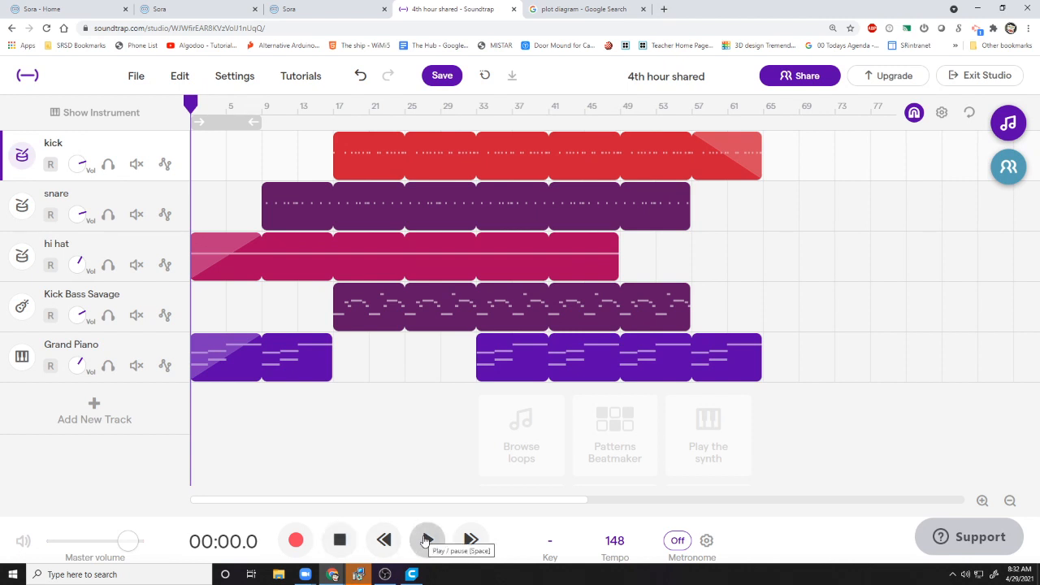
Play the song from the start and adjust the kick track's volume during playback
click(426, 540)
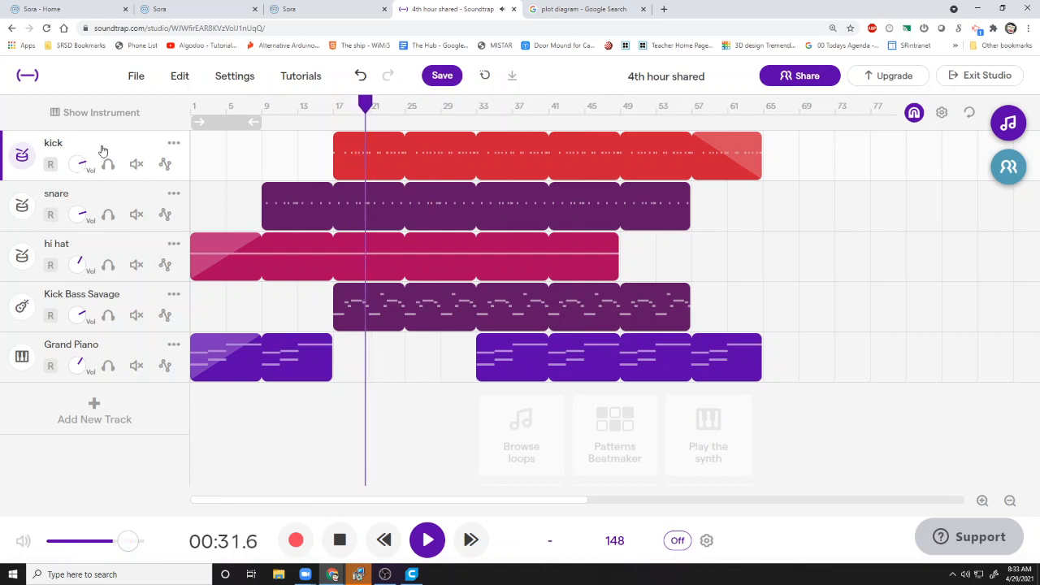
drag(79, 167, 79, 170)
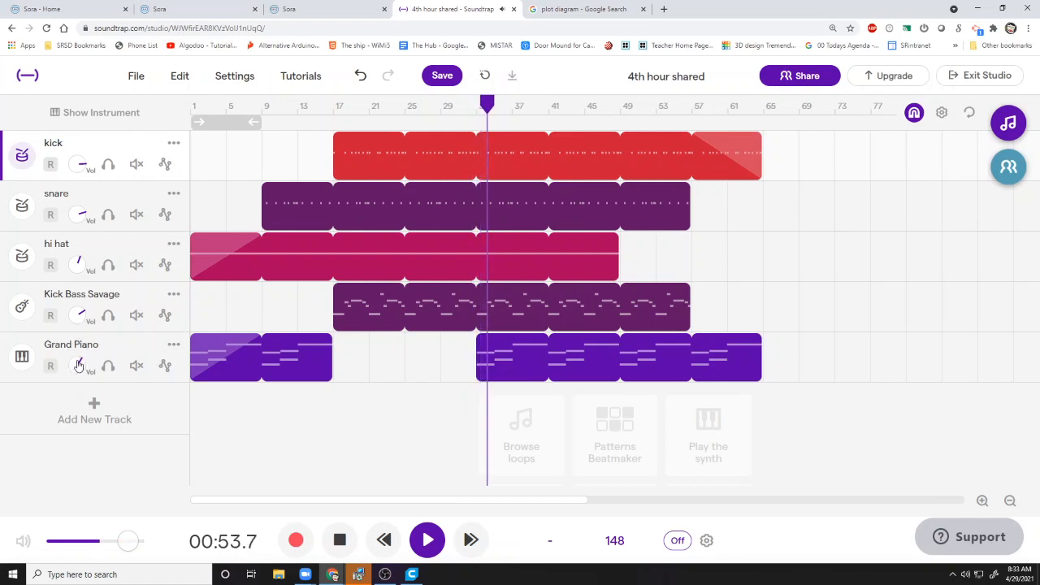
Add a Flanger effect to the Grand Piano track and adjust the effect's depth
click(22, 357)
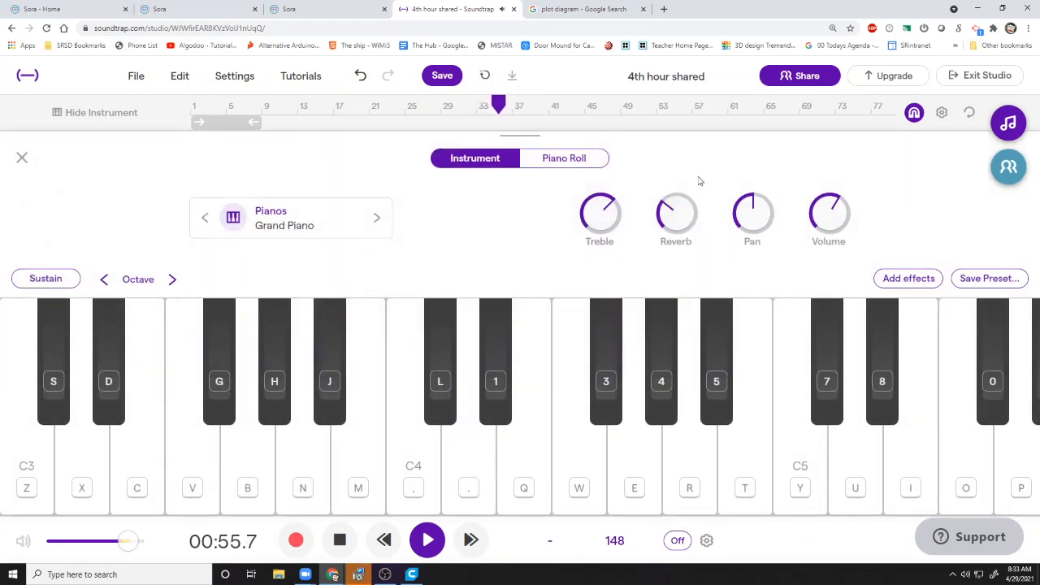
click(907, 280)
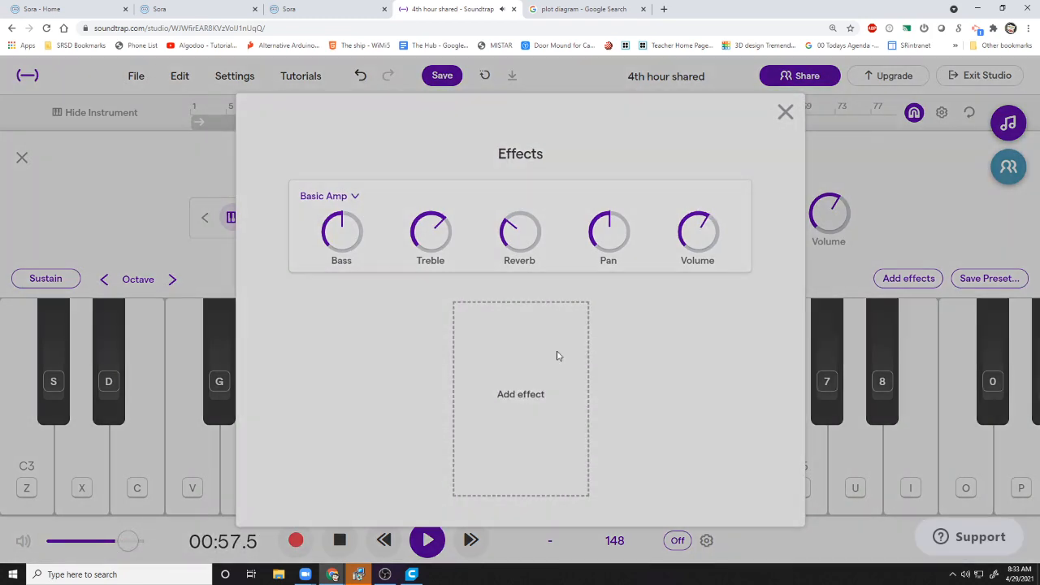
click(558, 356)
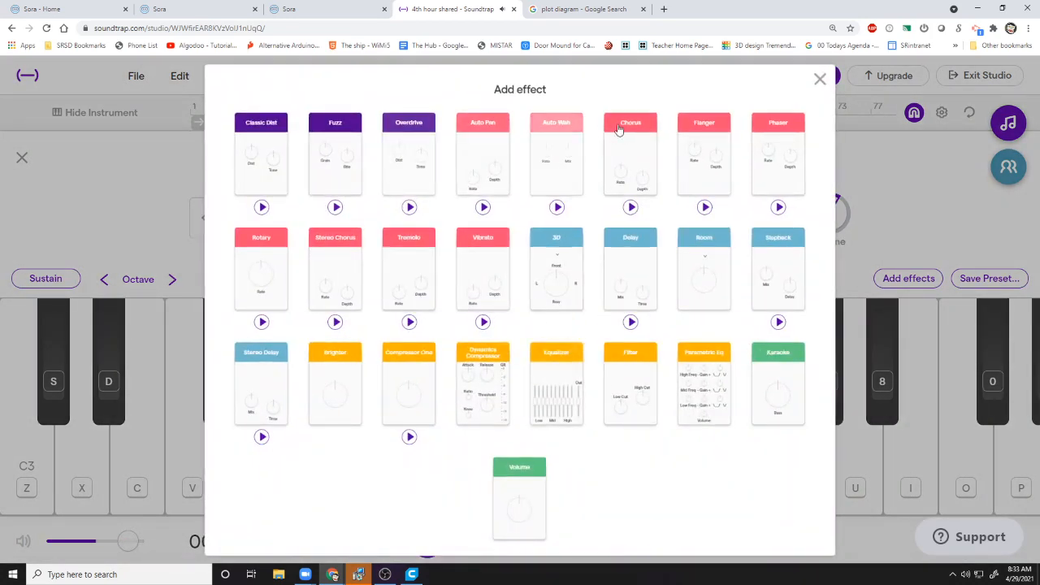
click(721, 141)
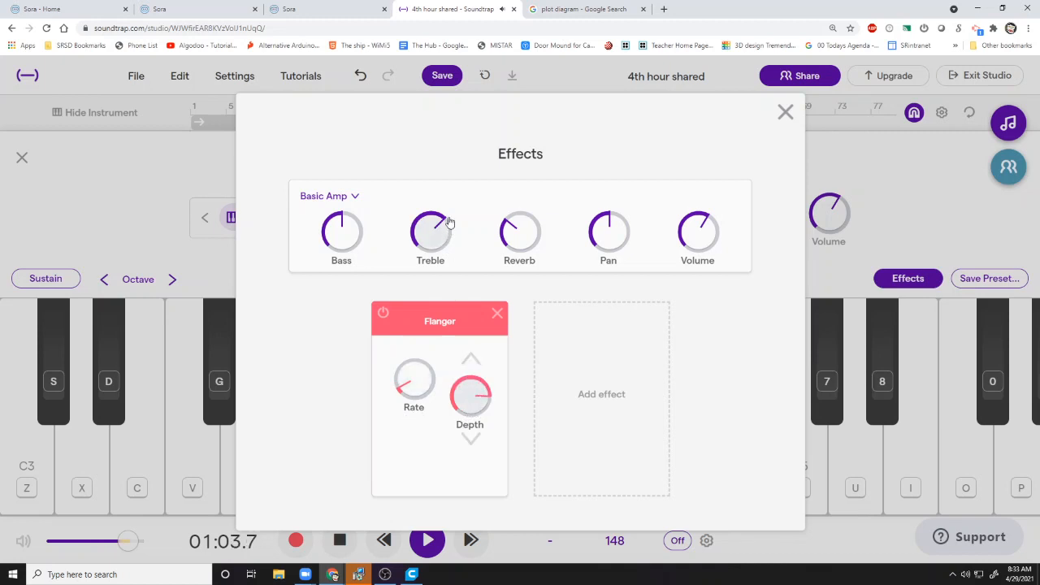
drag(451, 231, 451, 185)
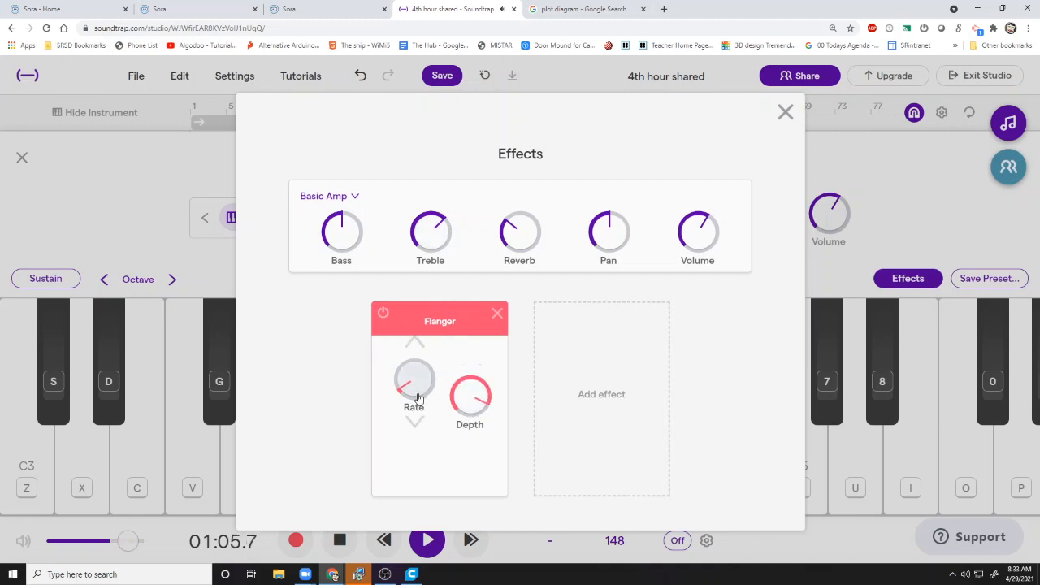
Add a Phaser effect alongside the Flanger on the Grand Piano track and return to the full track arrangement
click(591, 395)
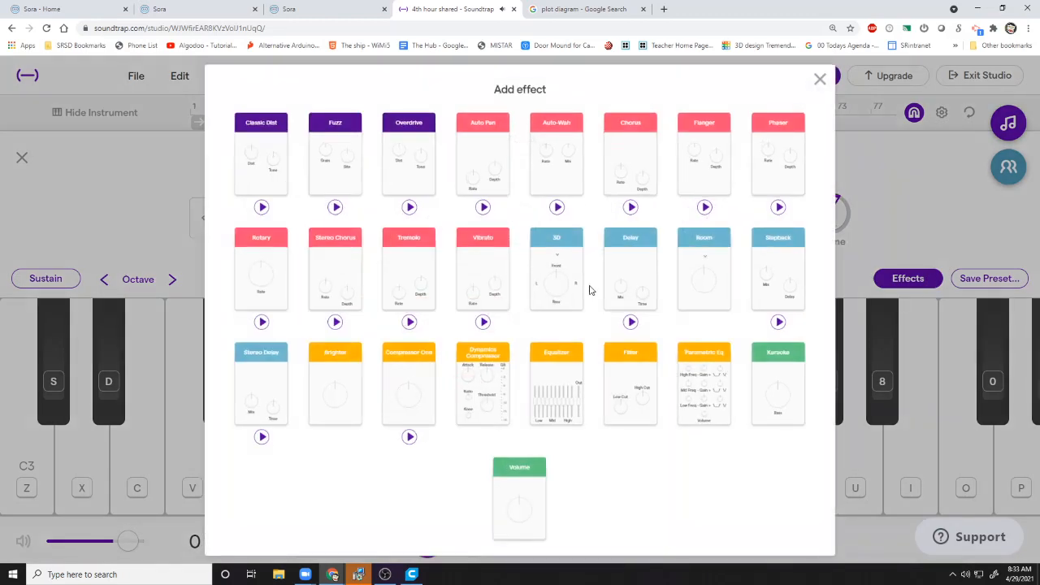
click(786, 151)
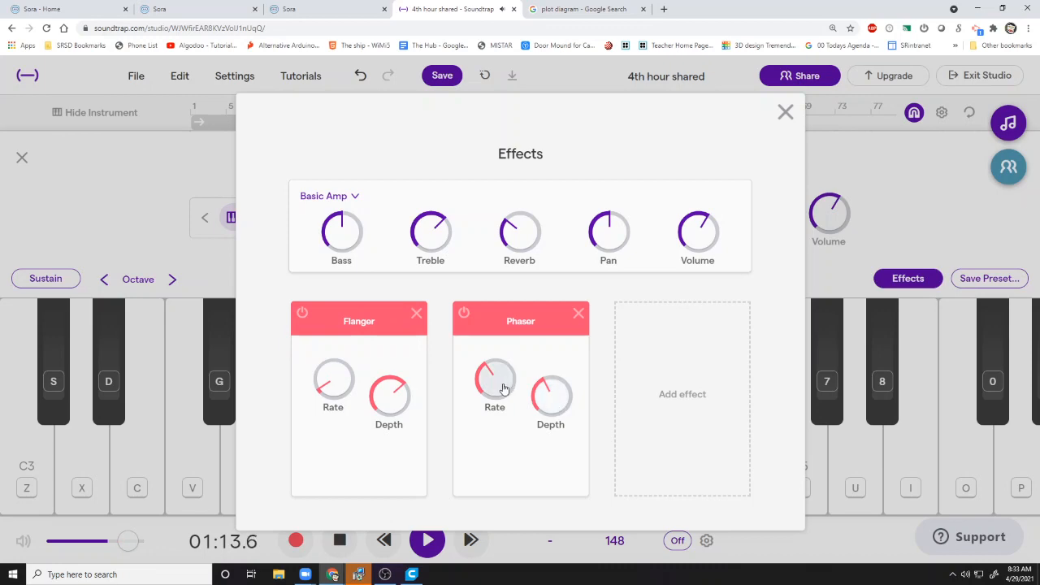
click(784, 112)
click(22, 157)
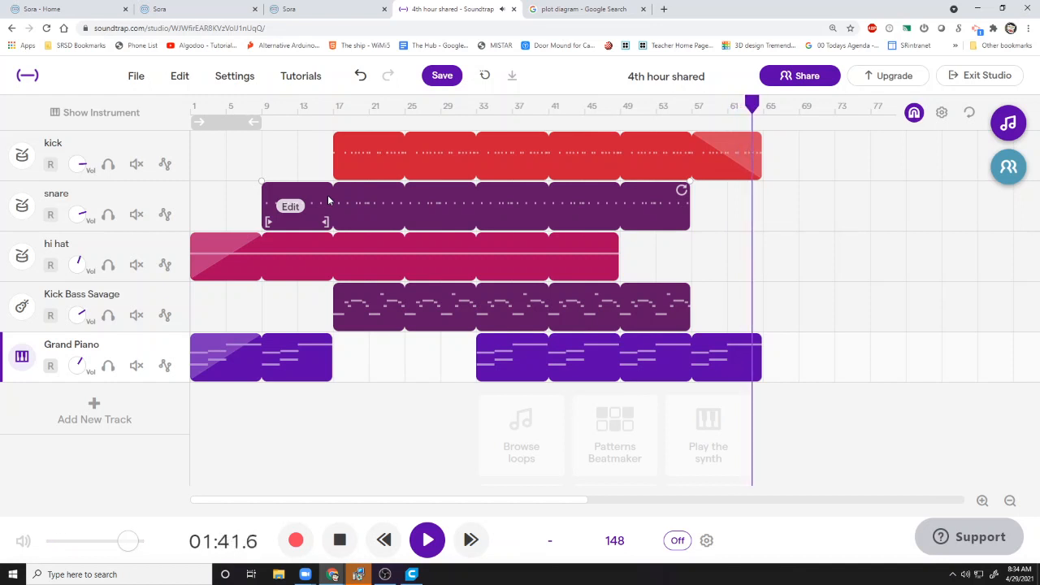
Stop playback once the song has ended and return the playhead to the start
click(337, 541)
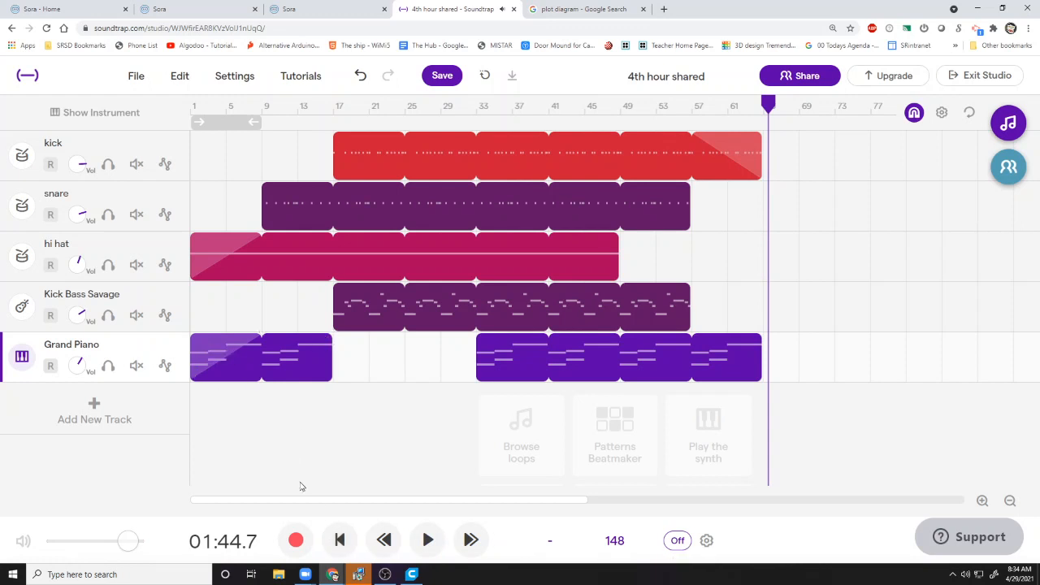
click(340, 546)
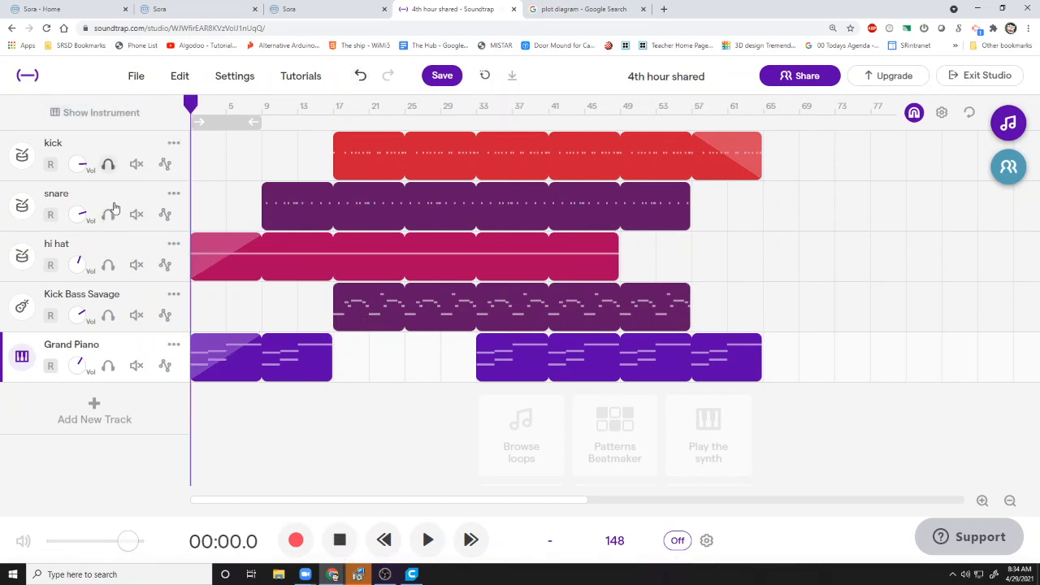
Solo and unsolo the kick, snare, hi hat and Grand Piano tracks in turn, and briefly mute the Grand Piano
click(108, 165)
click(107, 166)
click(108, 215)
click(109, 215)
click(108, 265)
click(108, 265)
click(108, 366)
click(108, 366)
click(137, 365)
click(136, 366)
click(108, 366)
click(108, 366)
View the instrument categories available for a new track, close them without adding one, and save the project
click(96, 416)
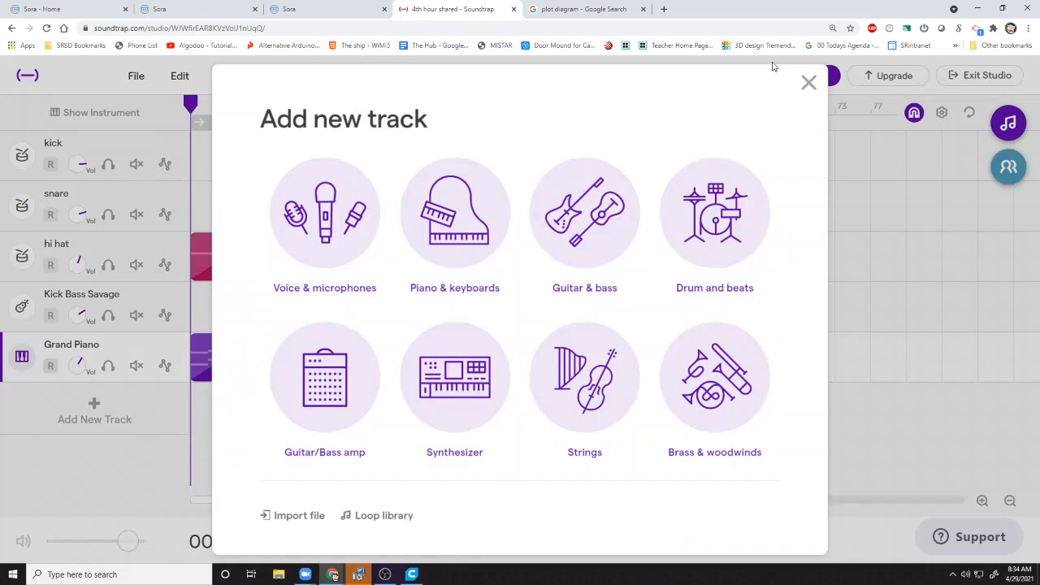
click(808, 83)
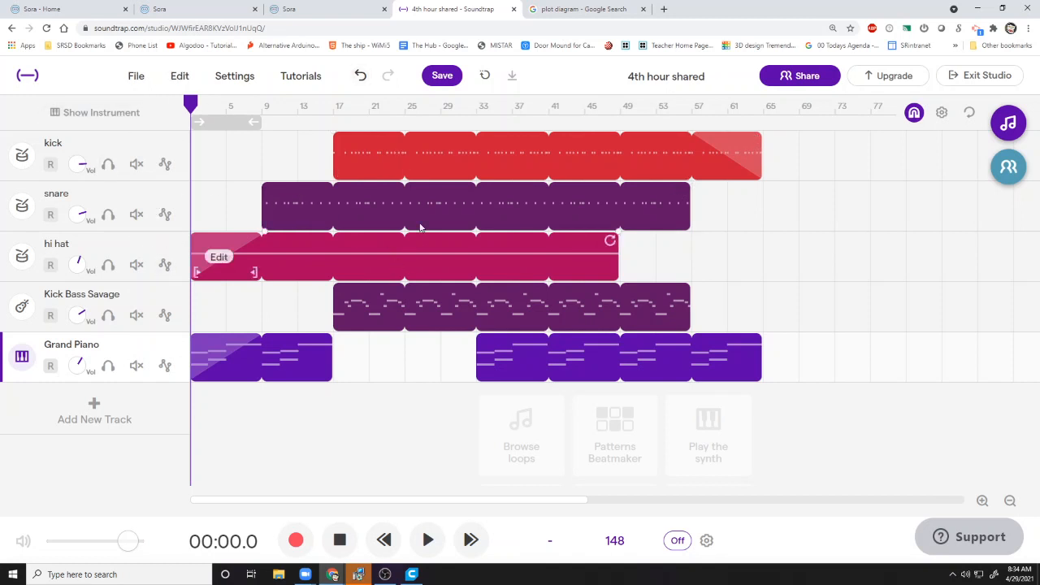
click(443, 75)
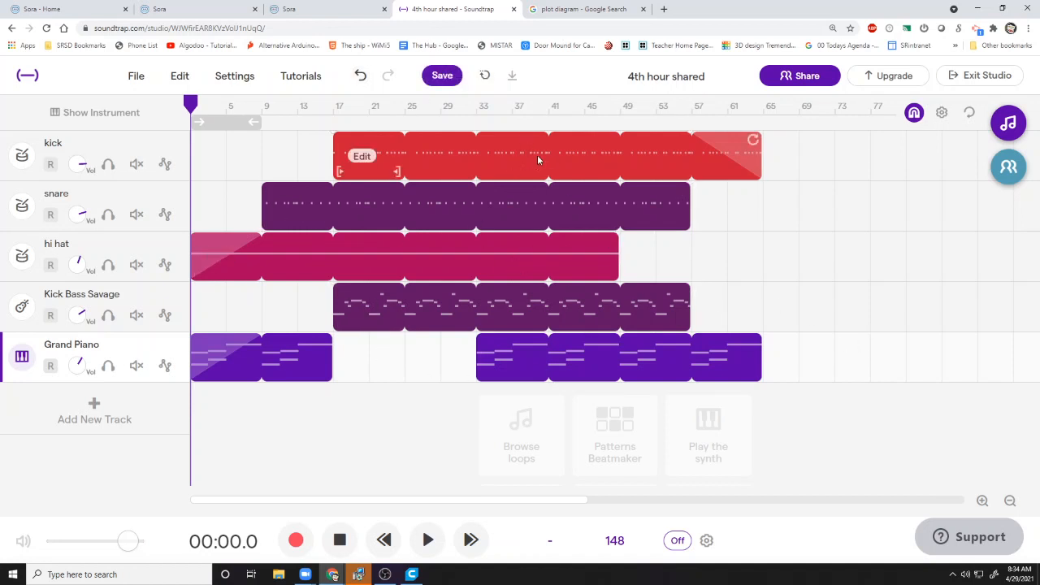
Move the looped kick and snare regions so both start at bar 1
drag(552, 163, 409, 163)
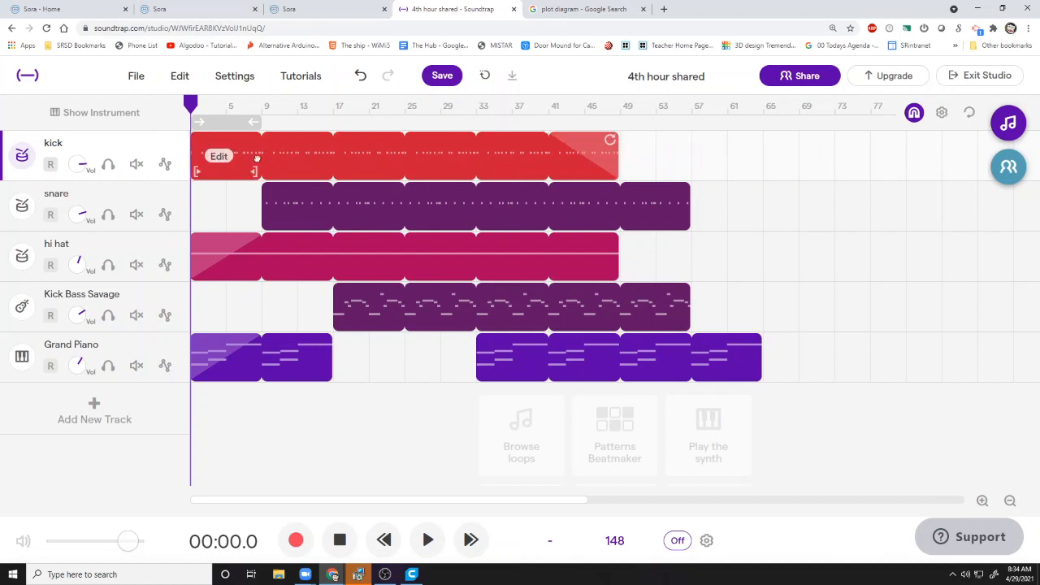
drag(454, 209, 382, 209)
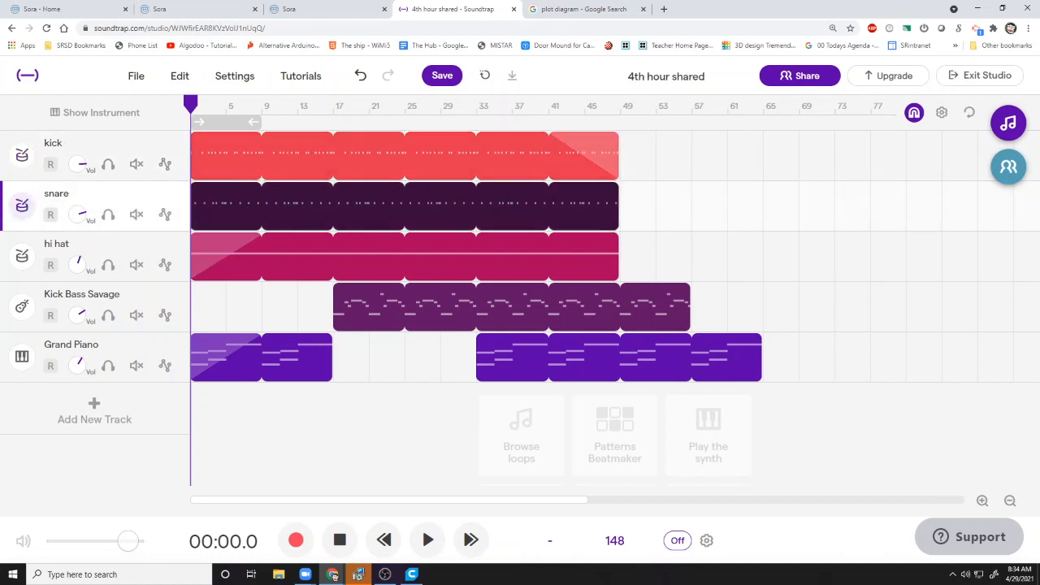